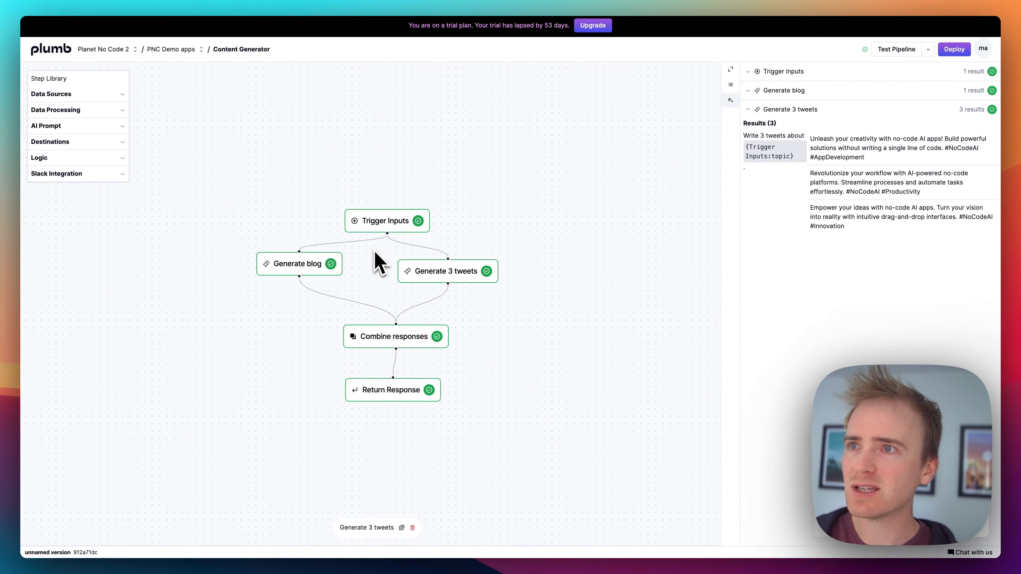
Step: Set the Generate blog step's model to gpt-4 and run the step
click(316, 257)
click(730, 84)
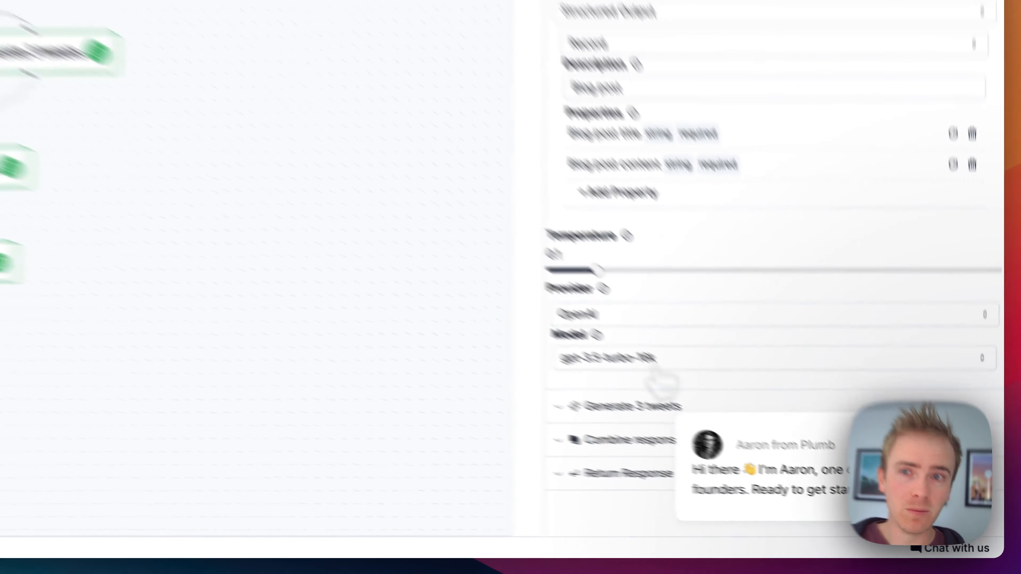
click(655, 362)
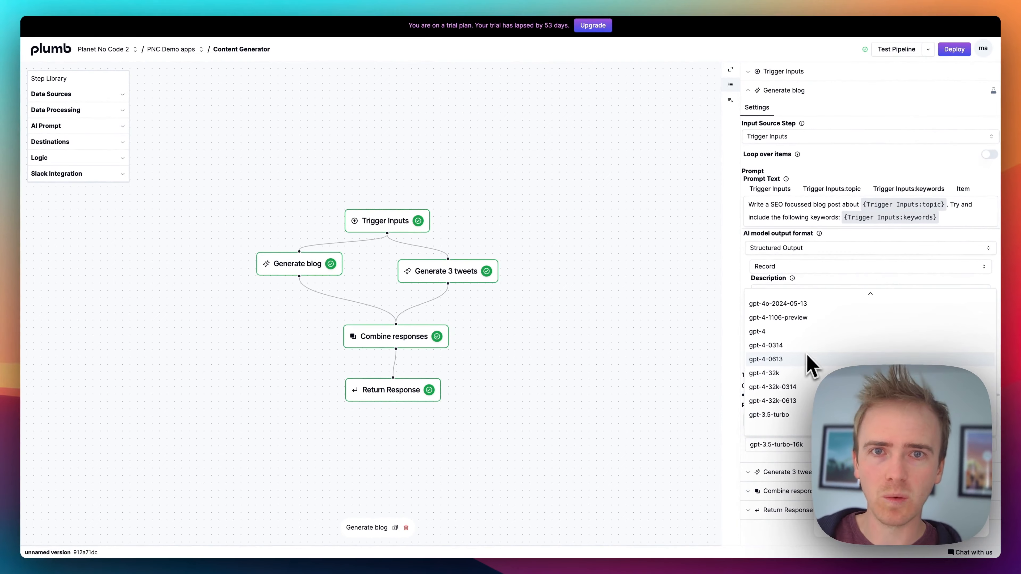
click(796, 333)
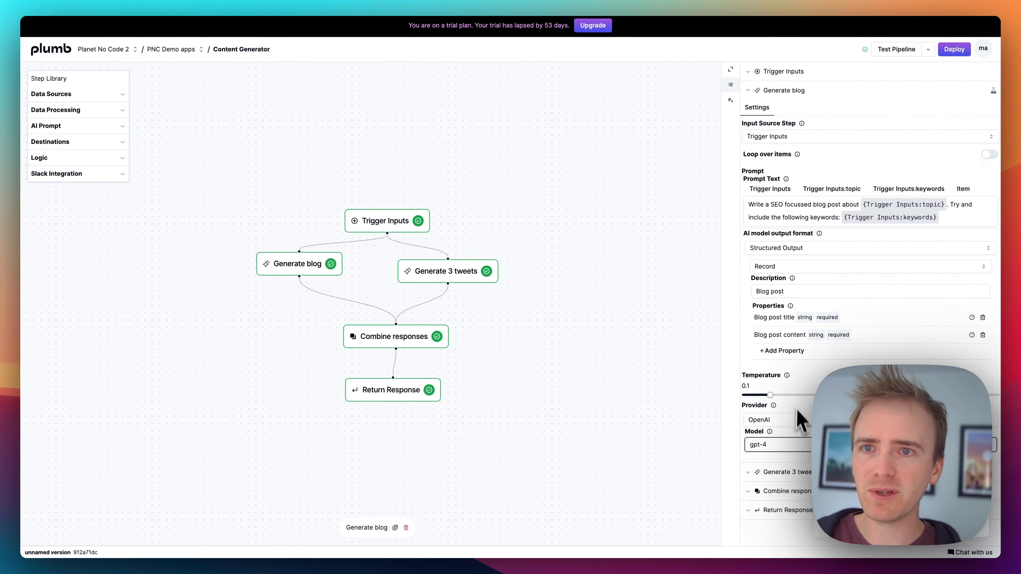
click(332, 263)
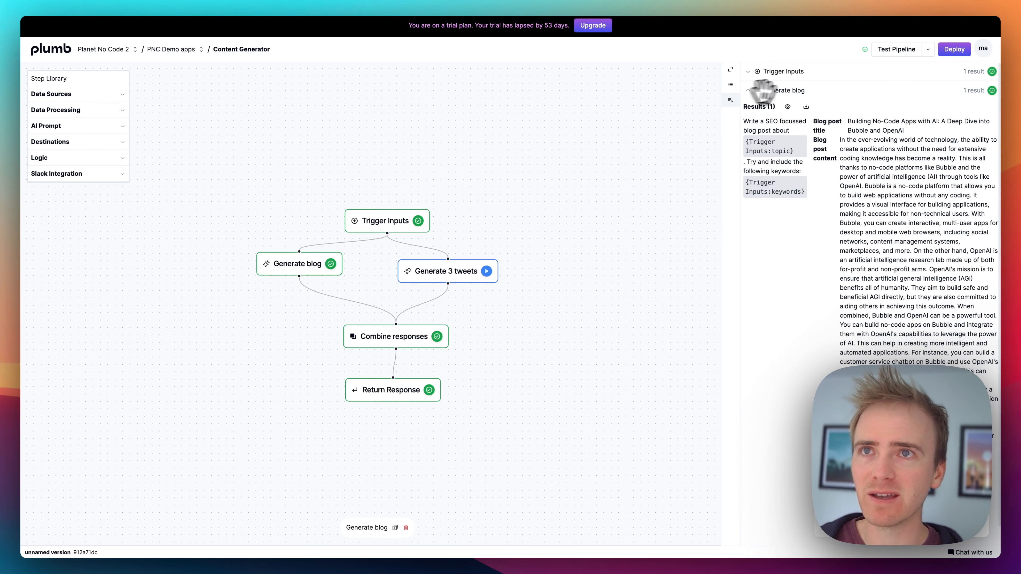
Step: Switch the Generate blog step to the Anthropic provider with the Claude 3 Sonnet model, run it and review the generated post
click(748, 91)
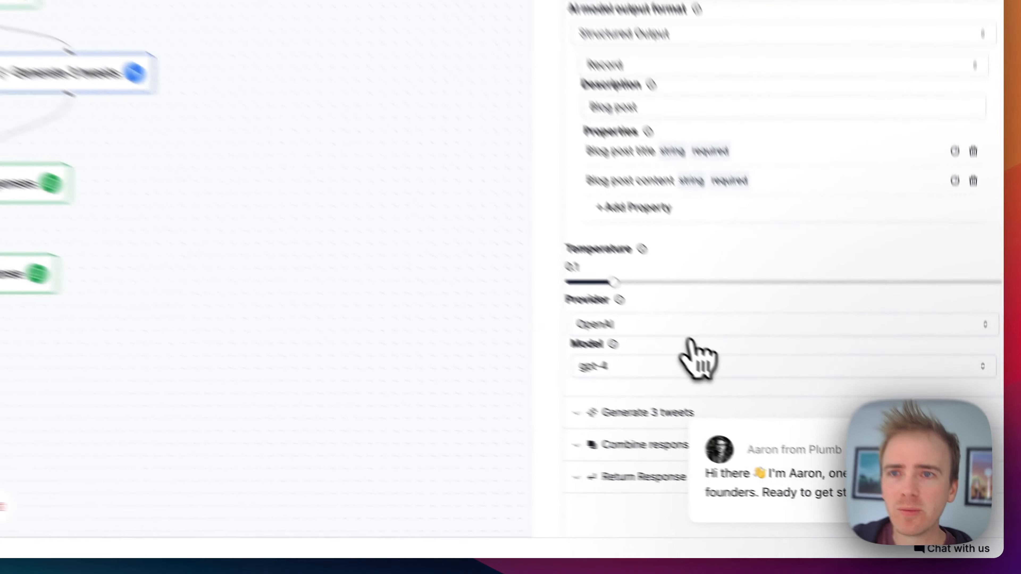
click(808, 428)
click(582, 348)
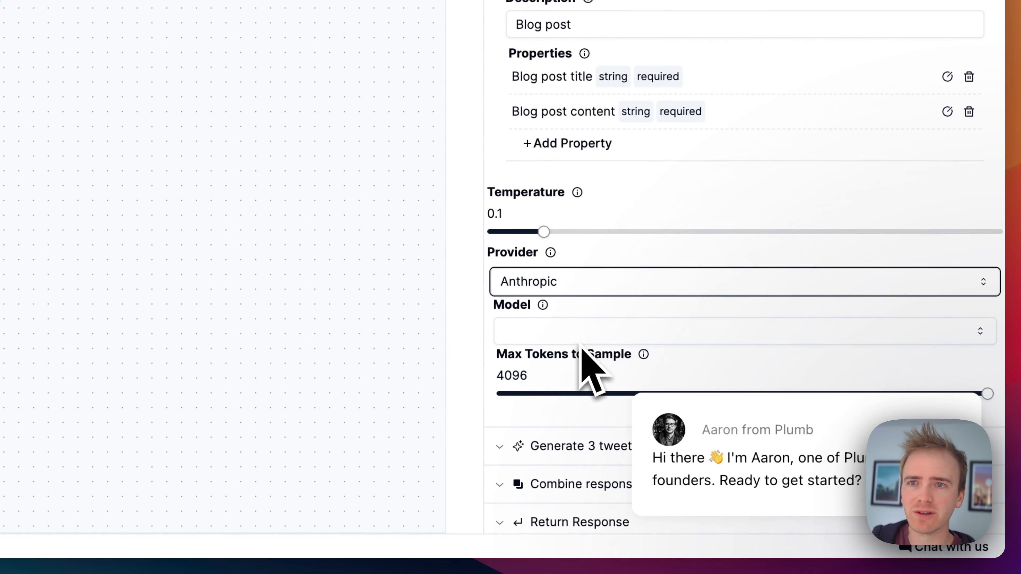
click(606, 332)
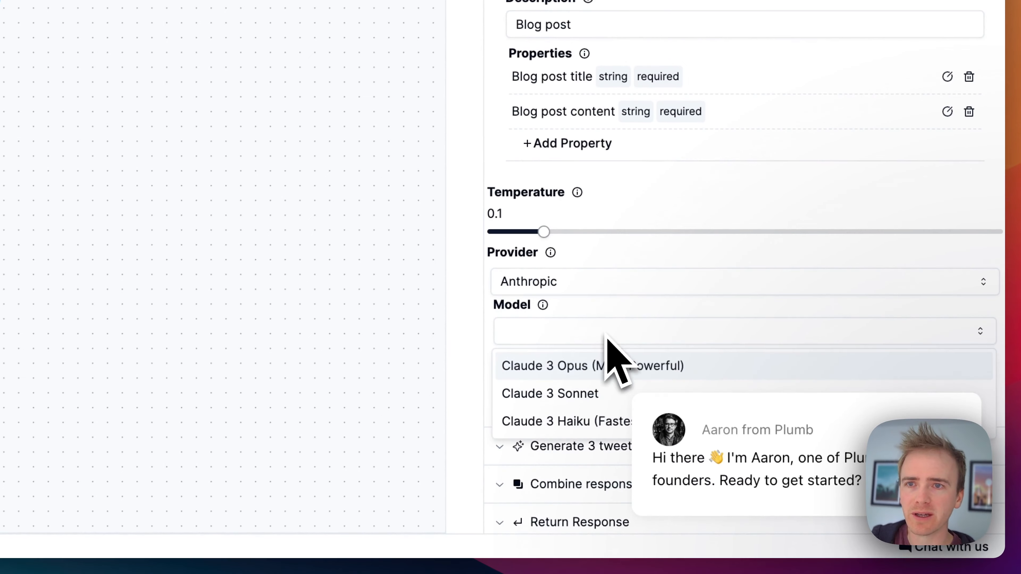
click(584, 402)
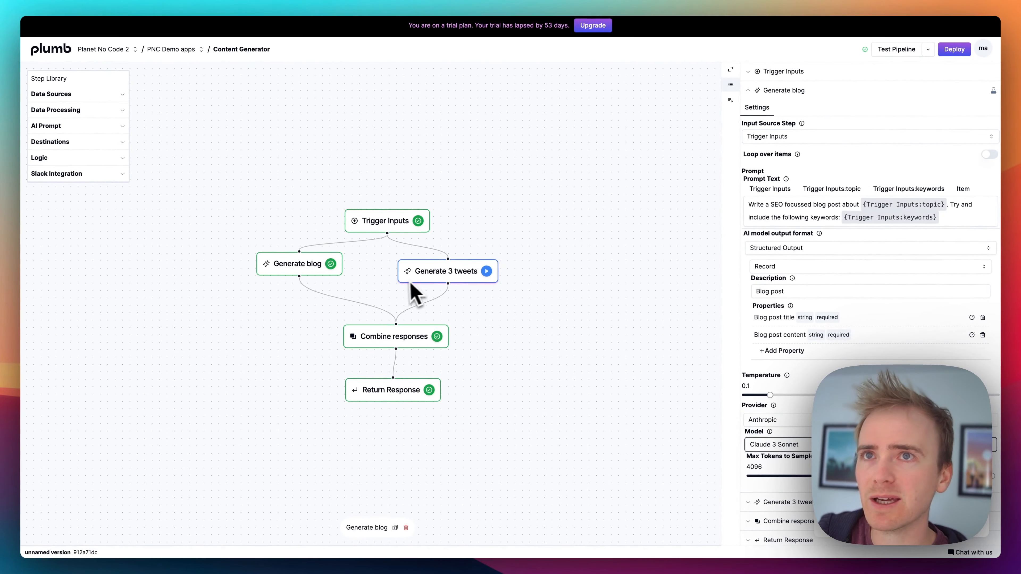
click(331, 264)
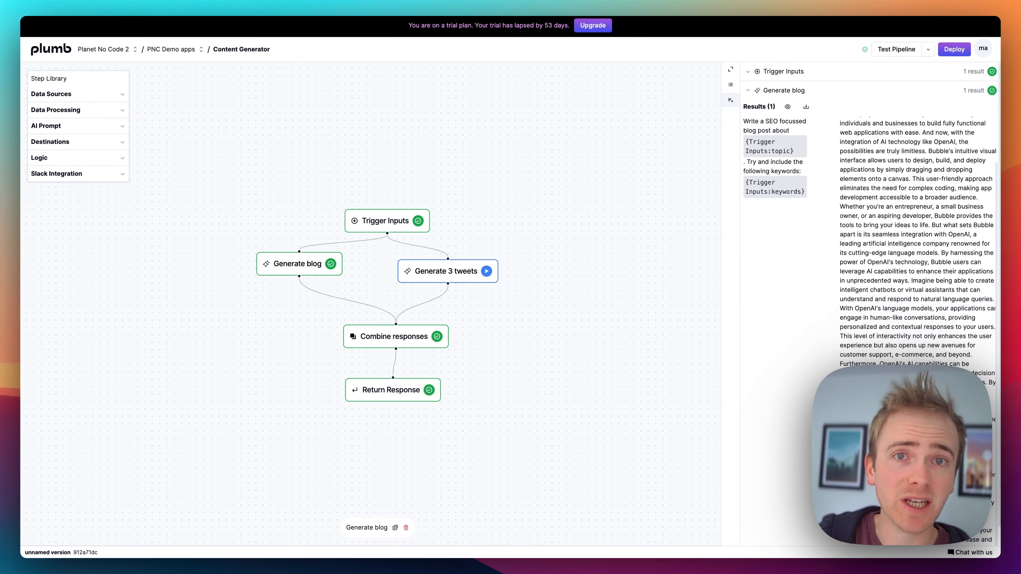
scroll(917, 356, up, 2)
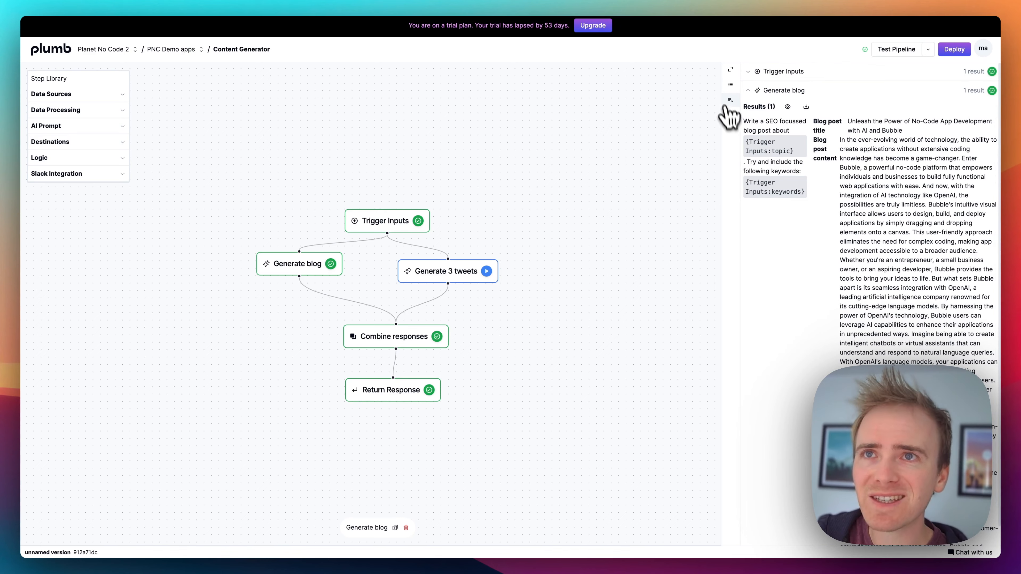
Step: Create a new prompt version of the Generate blog step in Prompt Lab and display the existing step's results for comparison
click(534, 138)
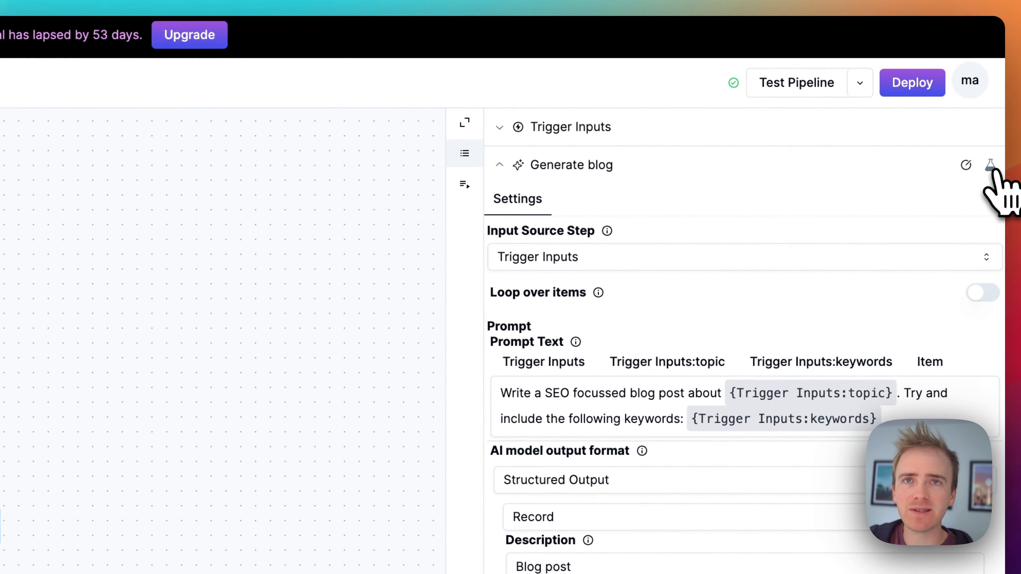
click(990, 165)
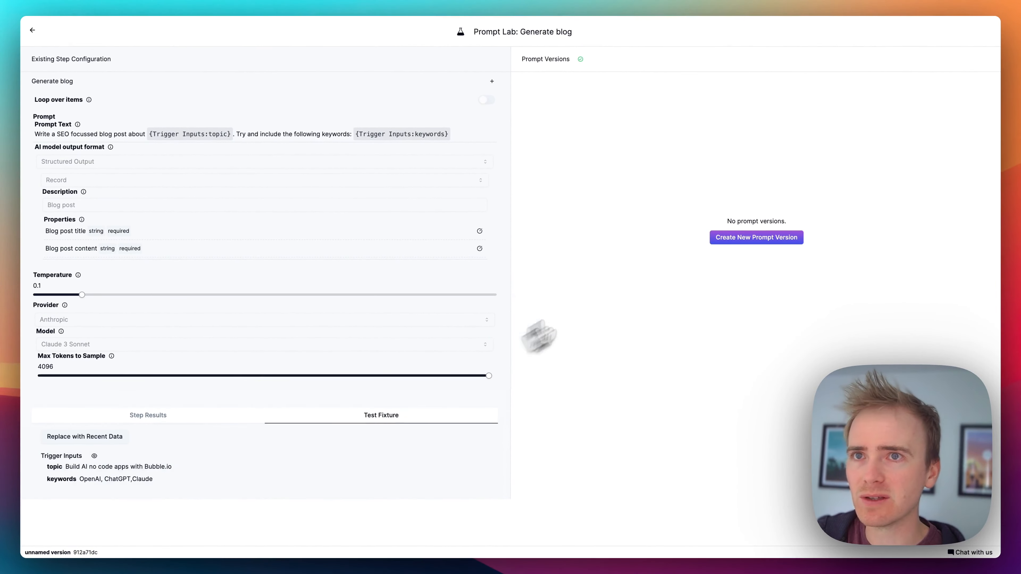
click(719, 237)
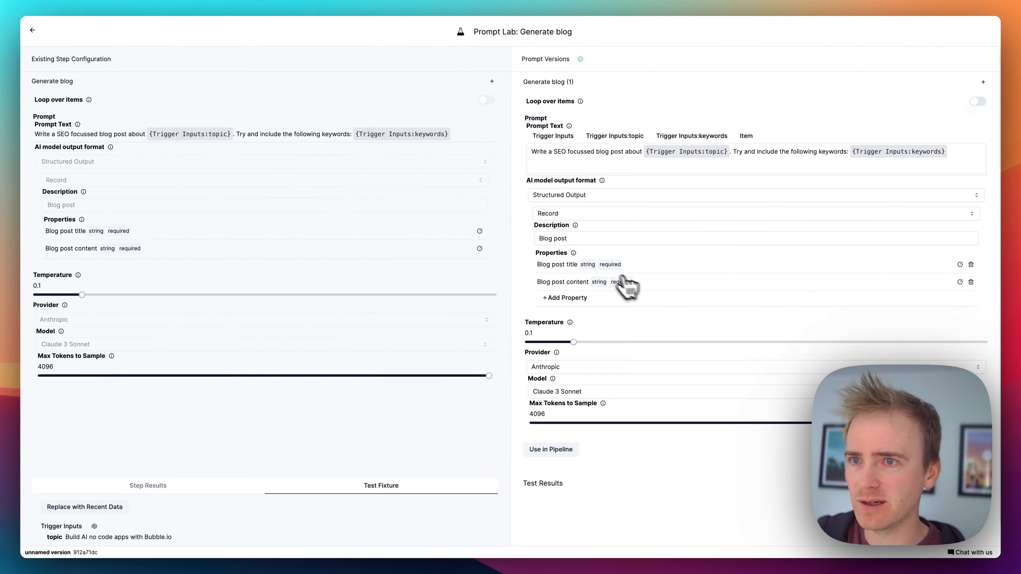
scroll(639, 290, down, 1)
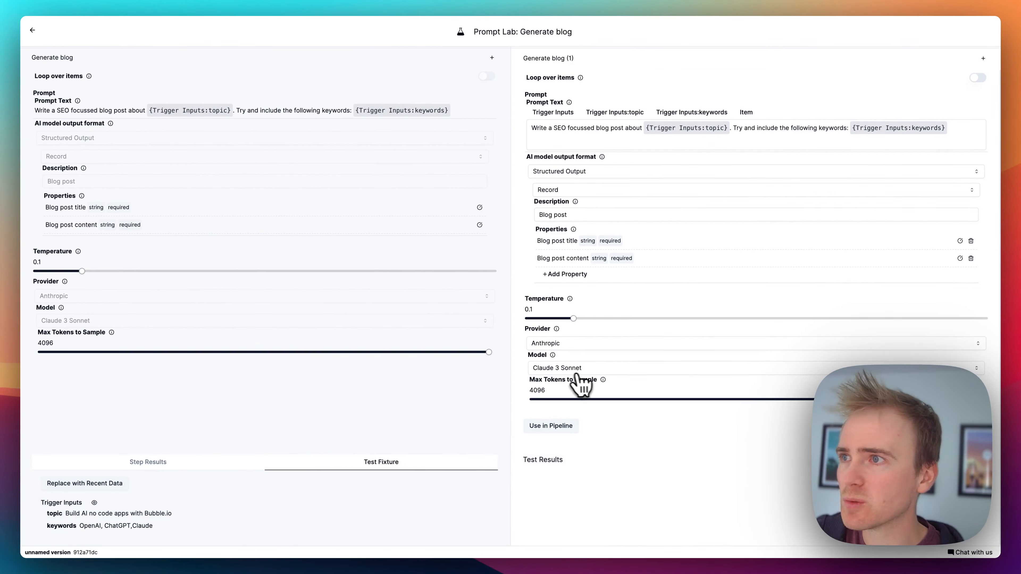
click(148, 462)
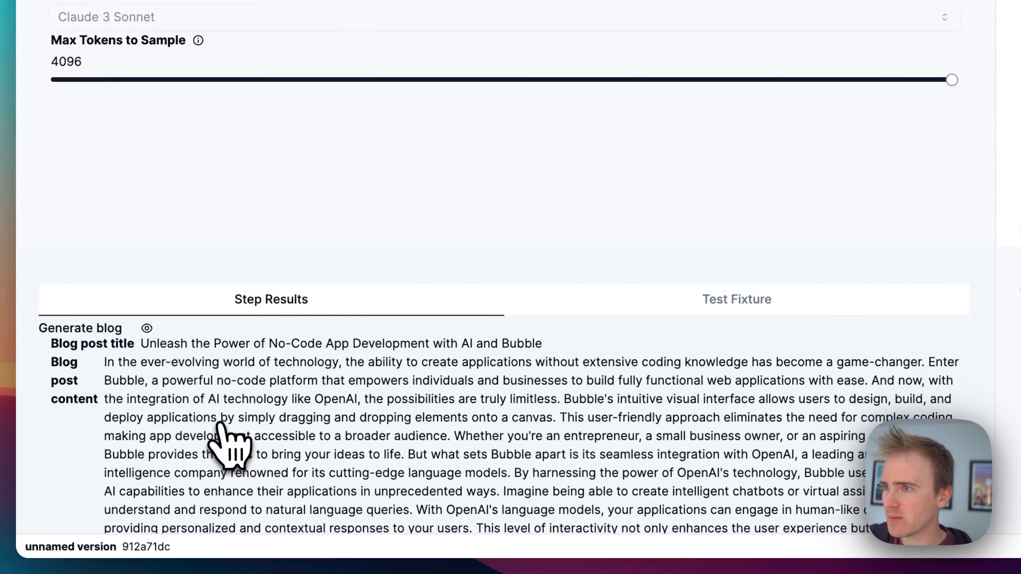
scroll(231, 438, down, 5)
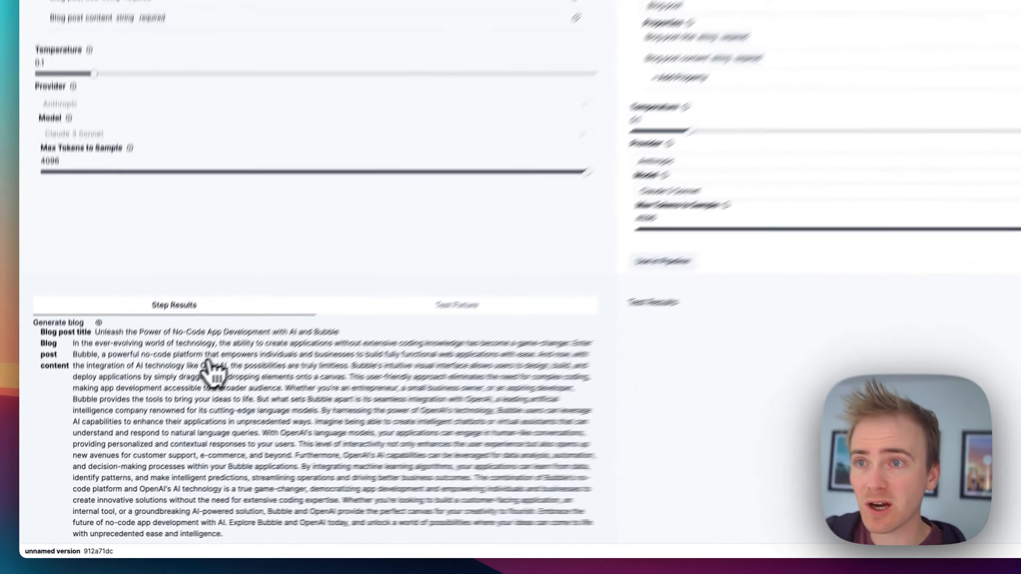
scroll(213, 368, up, 5)
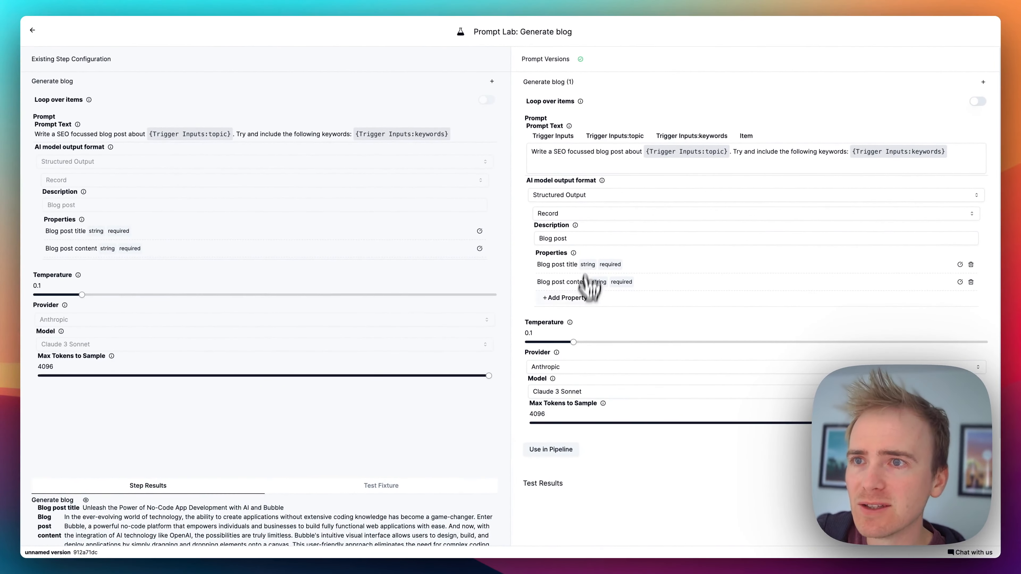
Step: Set the new prompt version's model to Claude 3 Opus (Most Powerful), run its test and compare the outputs
click(570, 392)
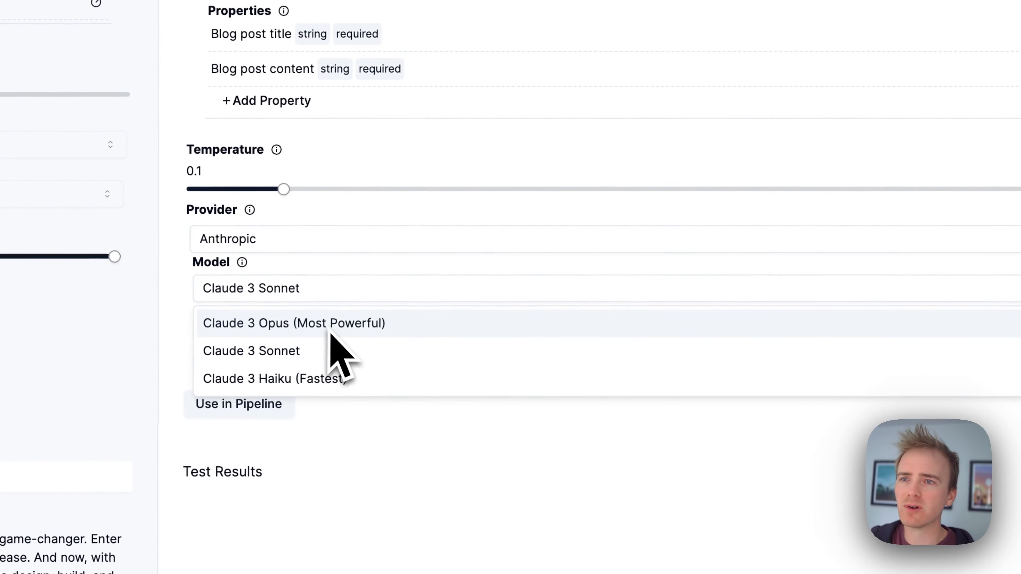
click(332, 332)
scroll(429, 347, down, 6)
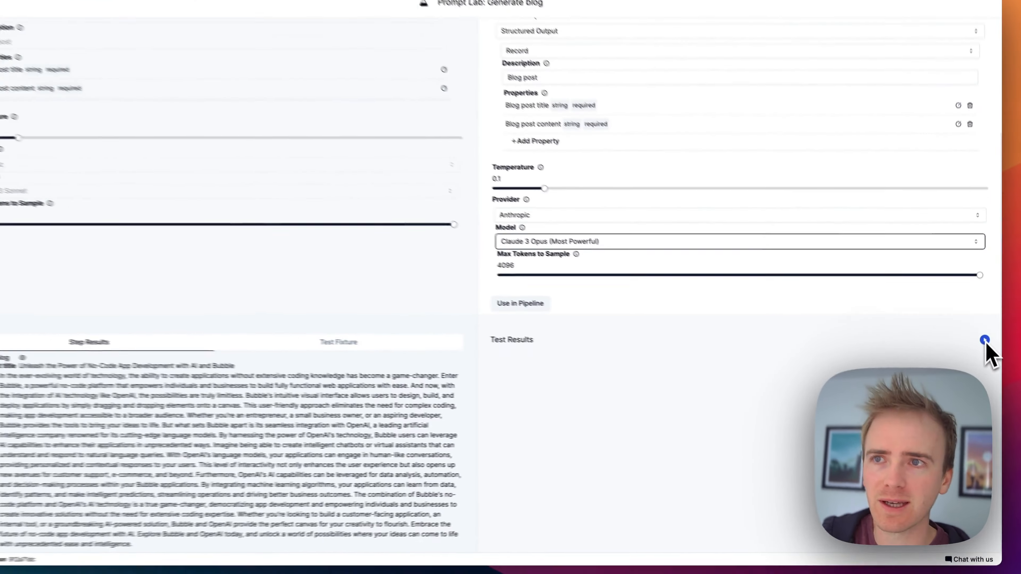
click(984, 347)
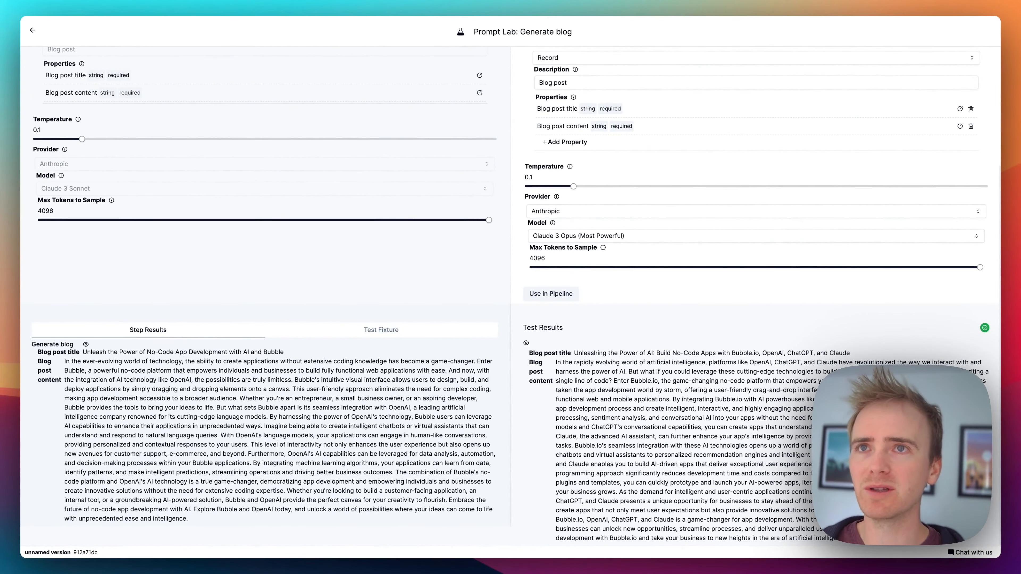
scroll(543, 281, up, 1)
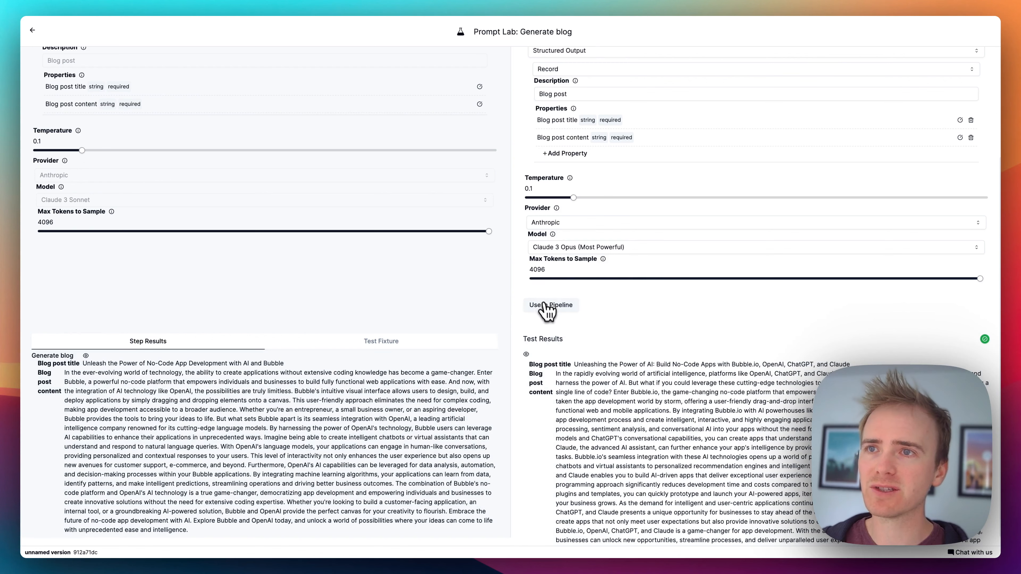
scroll(583, 281, up, 5)
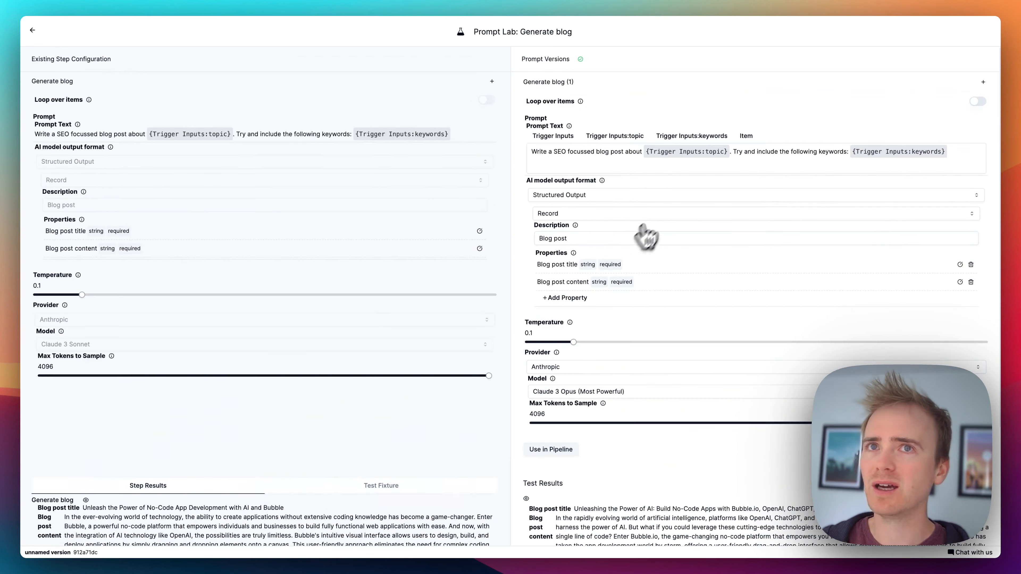
Step: Return to the pipeline and examine the Combine responses settings, the available Data Processing steps and the blog post path options
click(33, 30)
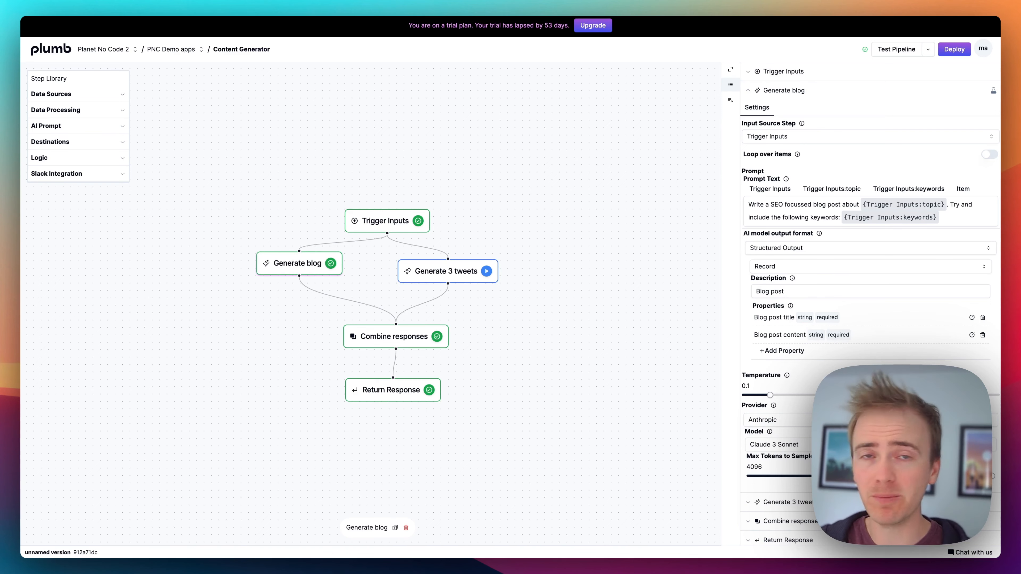
click(396, 342)
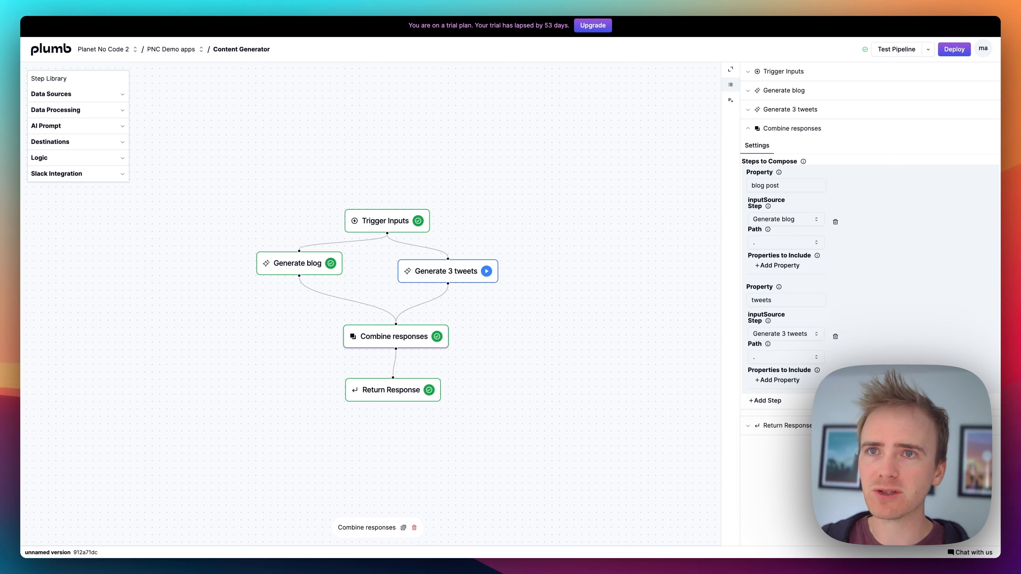
click(121, 116)
scroll(88, 161, down, 5)
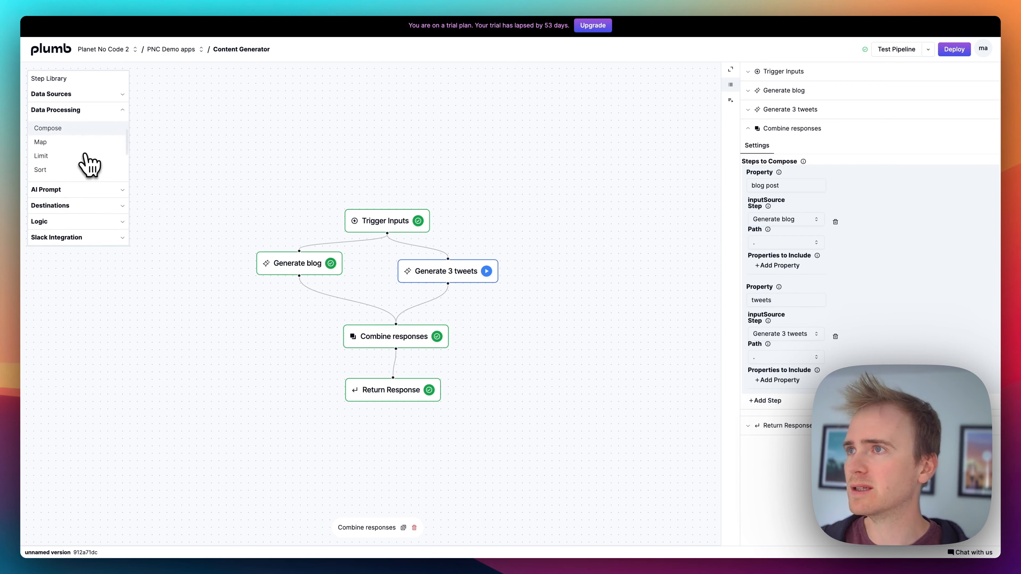
scroll(52, 163, up, 5)
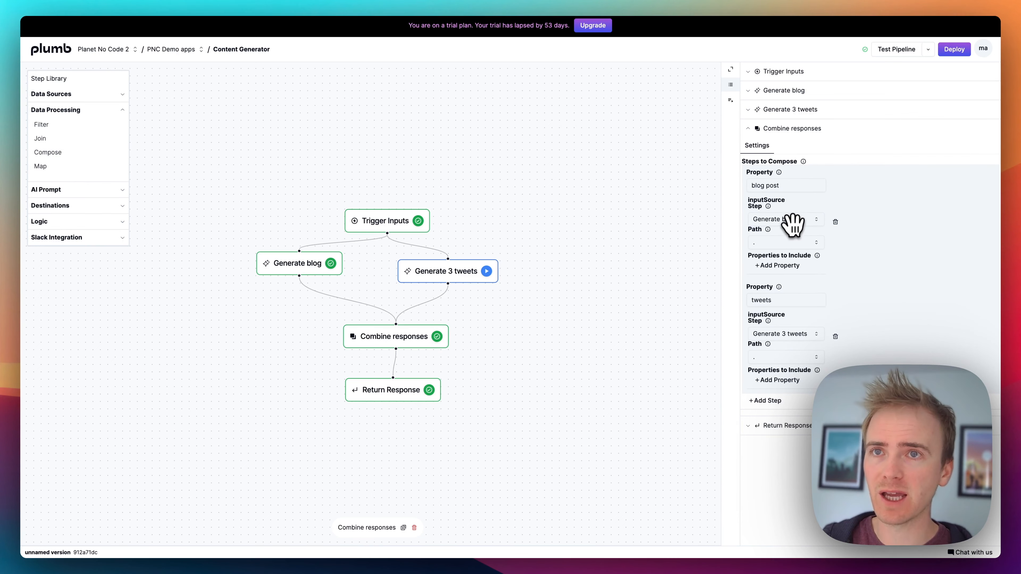
click(791, 242)
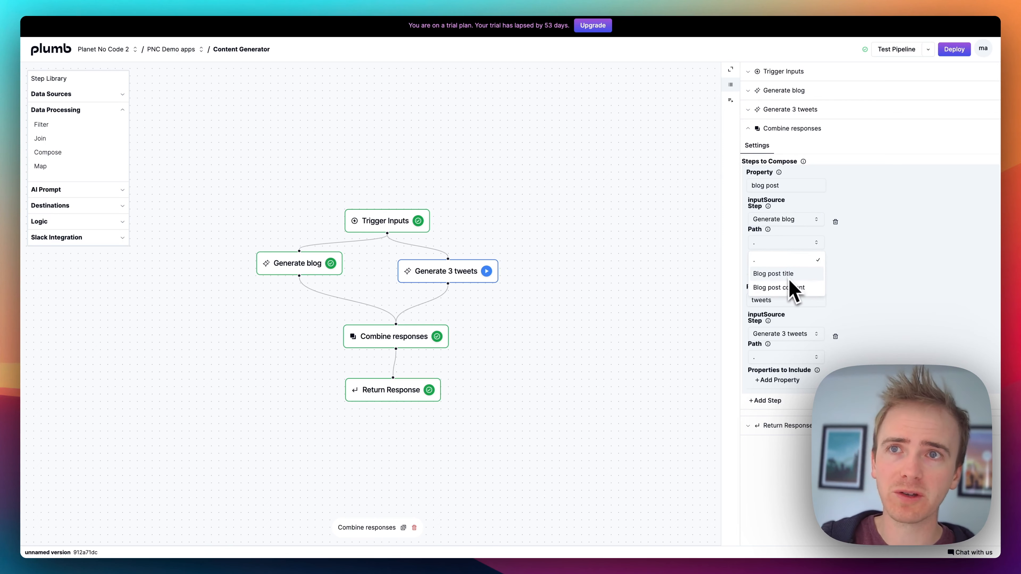
click(841, 273)
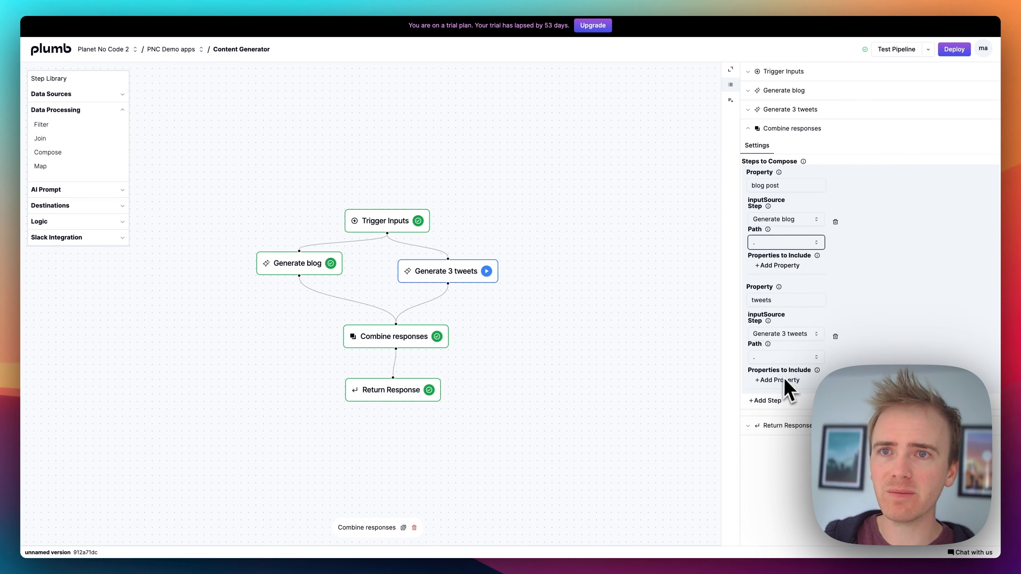
Step: Inspect the Return Response step's settings and its results
click(378, 389)
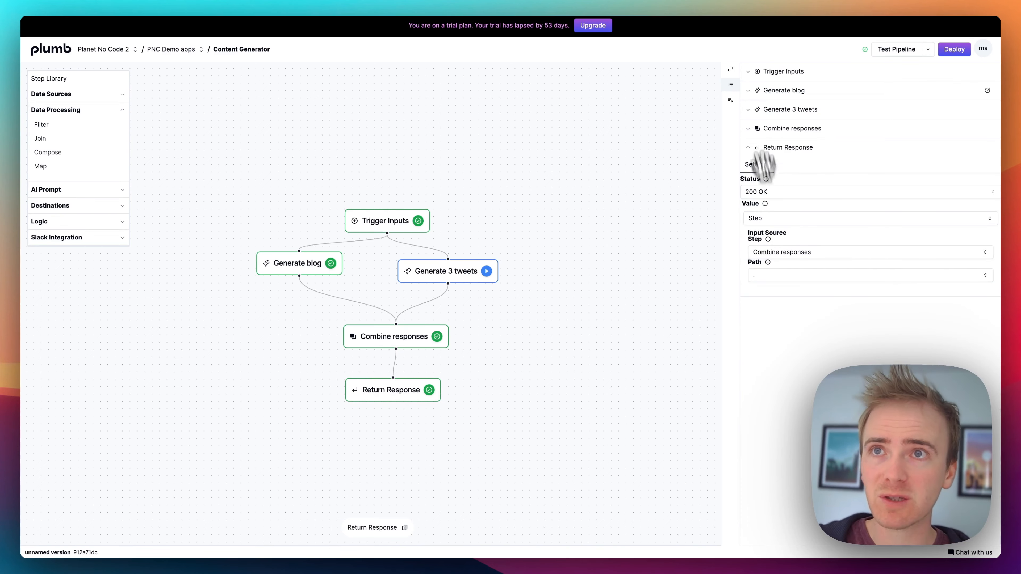
click(731, 100)
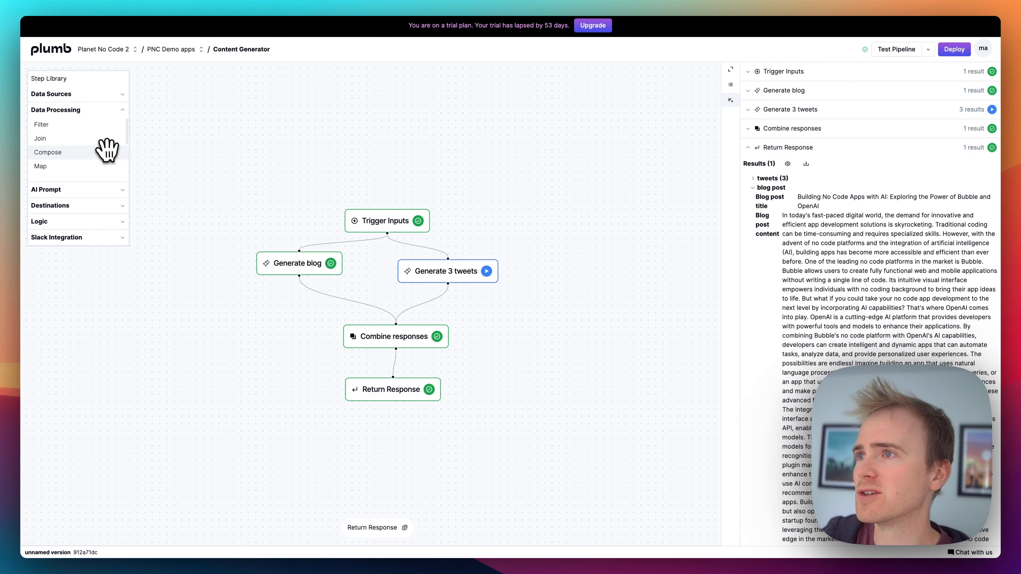
Step: Add a Webhook destination step beside Return Response and connect the output of Combine responses to it
click(97, 206)
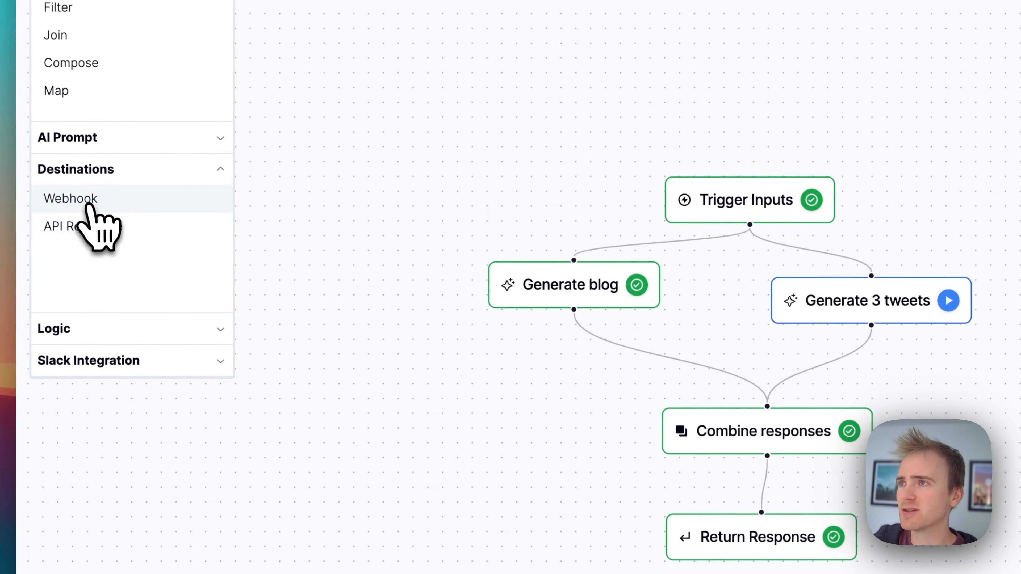
drag(83, 206, 751, 526)
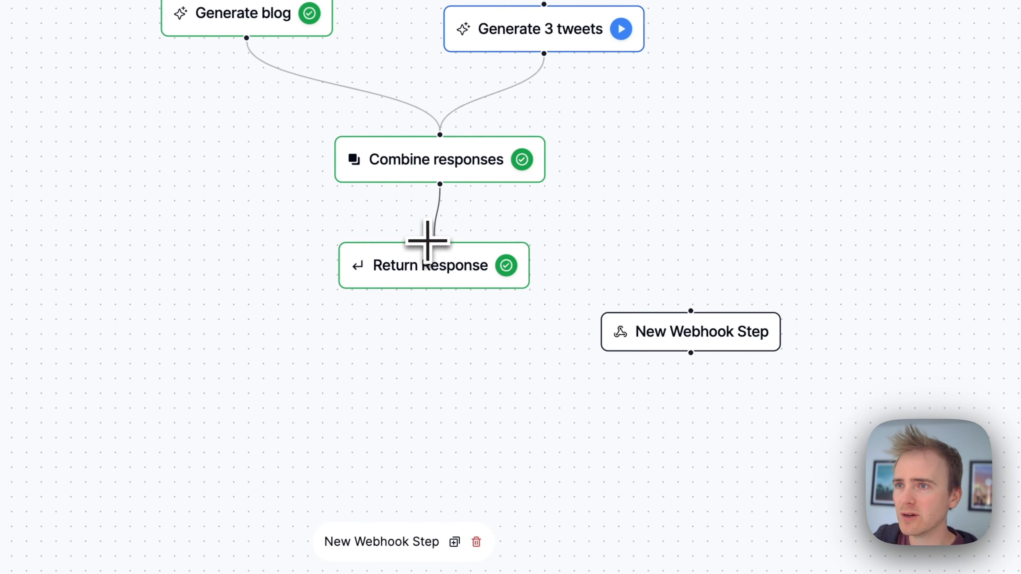
drag(434, 240, 681, 331)
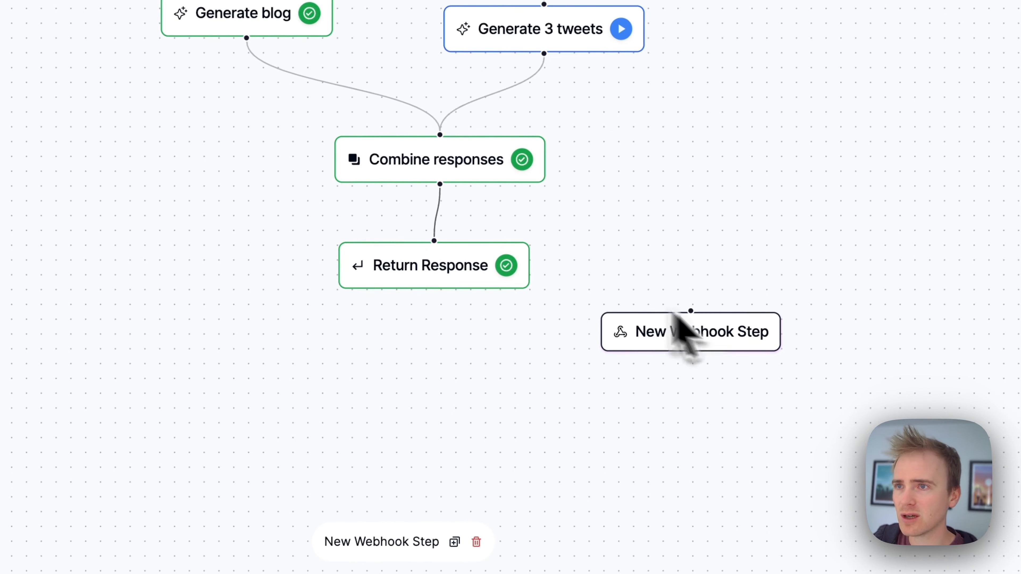
drag(440, 183, 690, 311)
Step: Detach Return Response from Combine responses and reconnect it directly to Trigger Inputs, placing it beside Generate 3 tweets
click(452, 266)
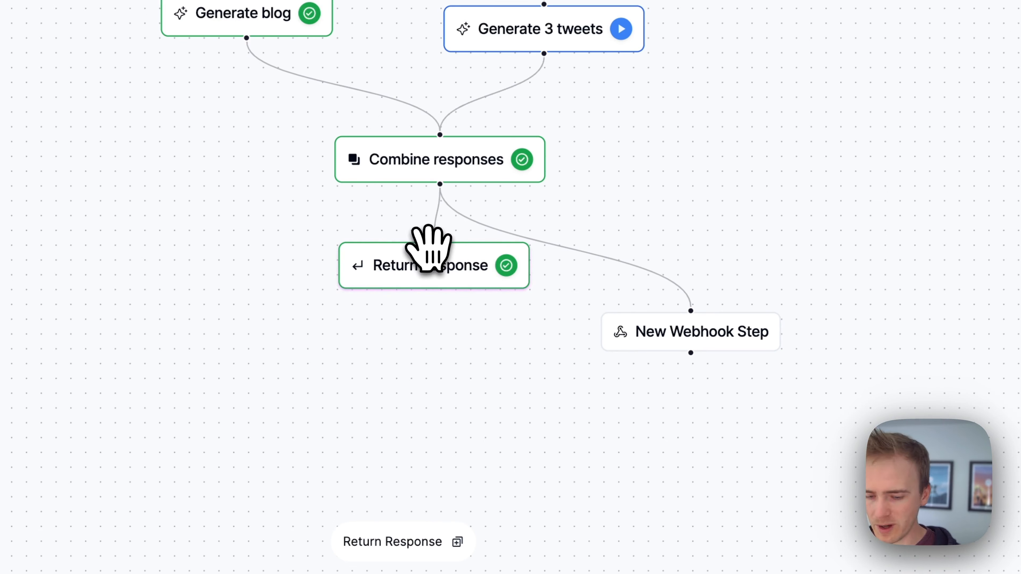
key(BackSpace)
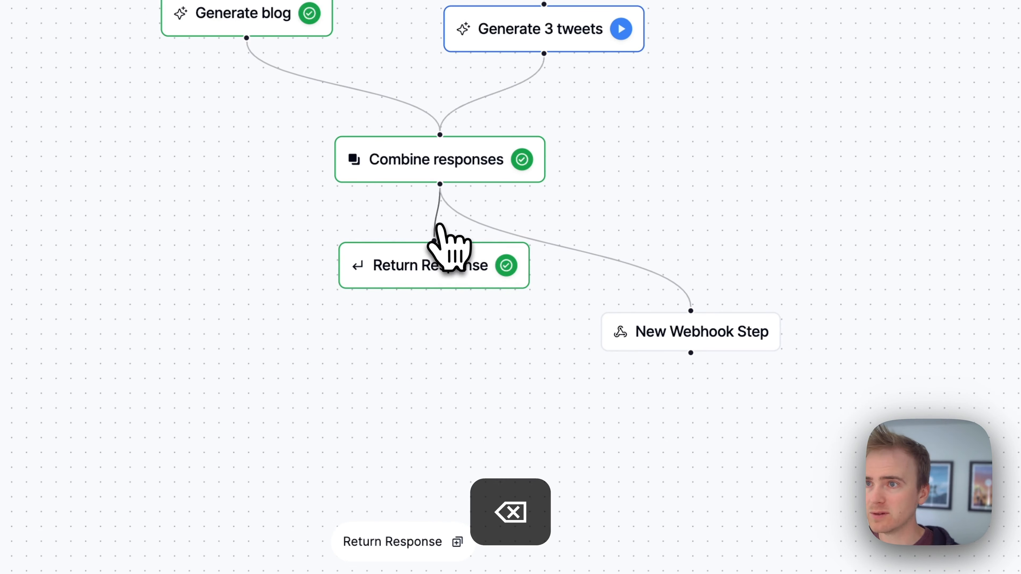
drag(455, 285, 703, 189)
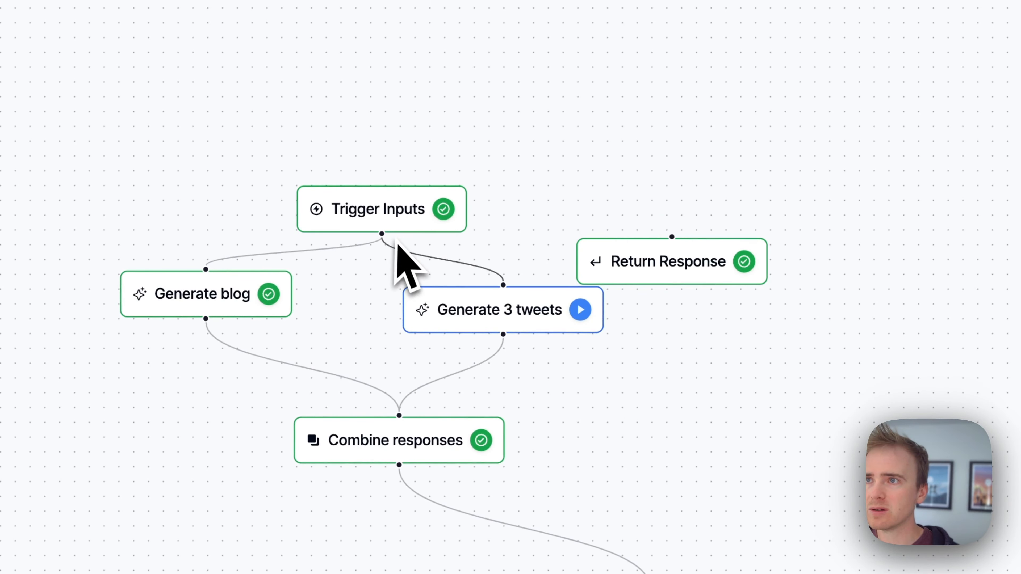
drag(380, 232, 679, 241)
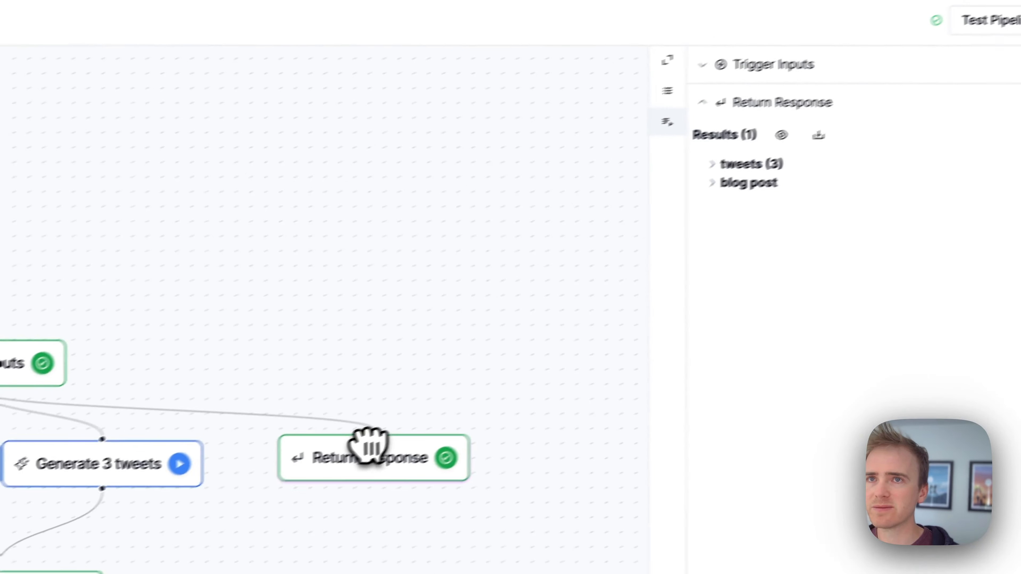
Step: Set the Return Response step's value to Empty and review its settings alongside those of Trigger Inputs
click(628, 106)
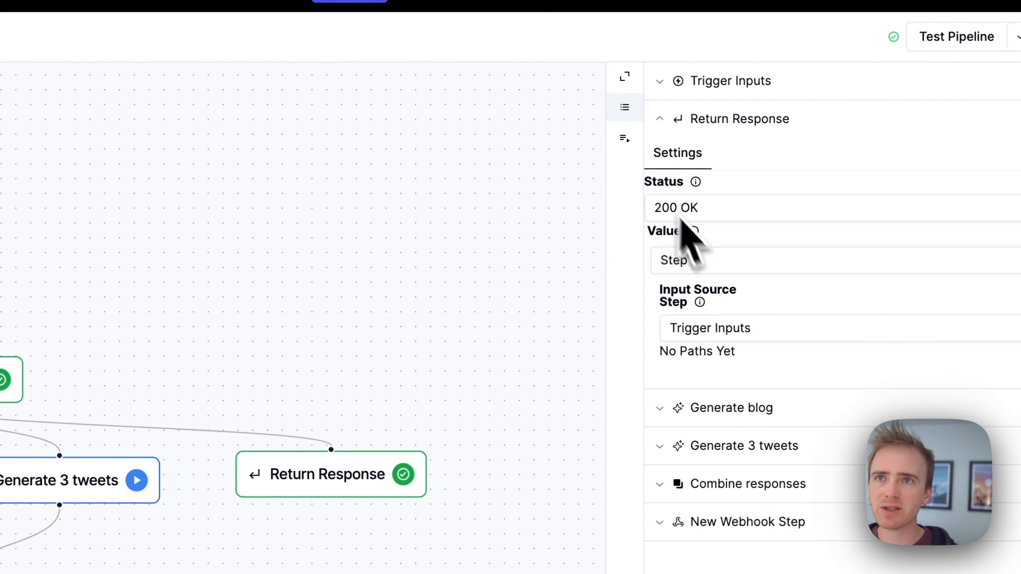
click(743, 261)
click(734, 300)
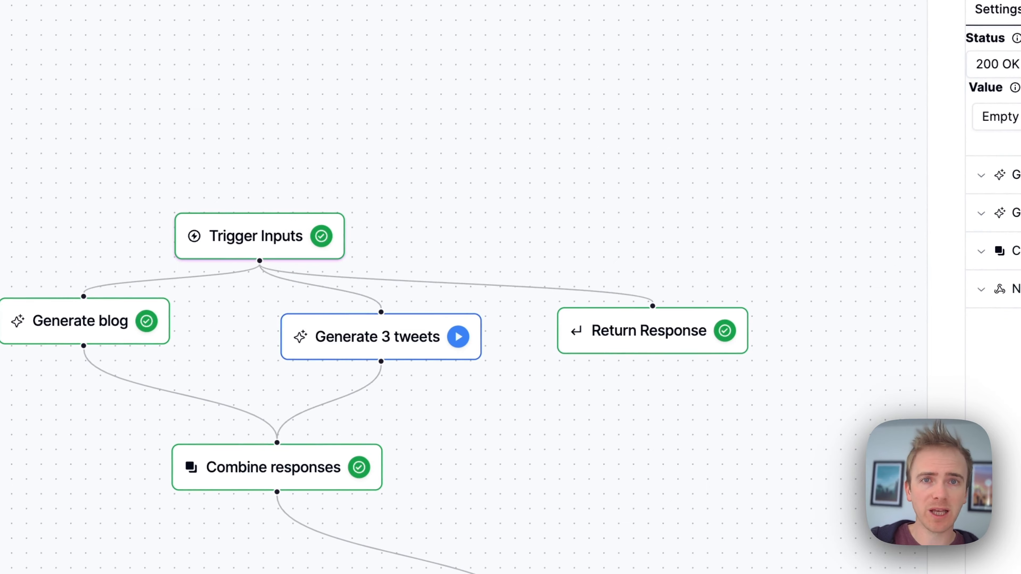
click(285, 234)
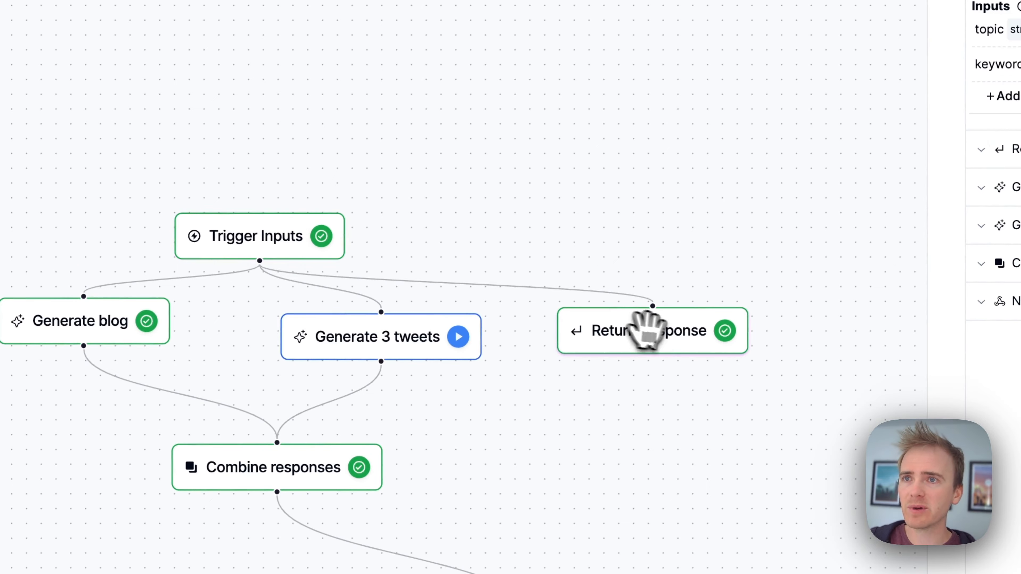
click(651, 331)
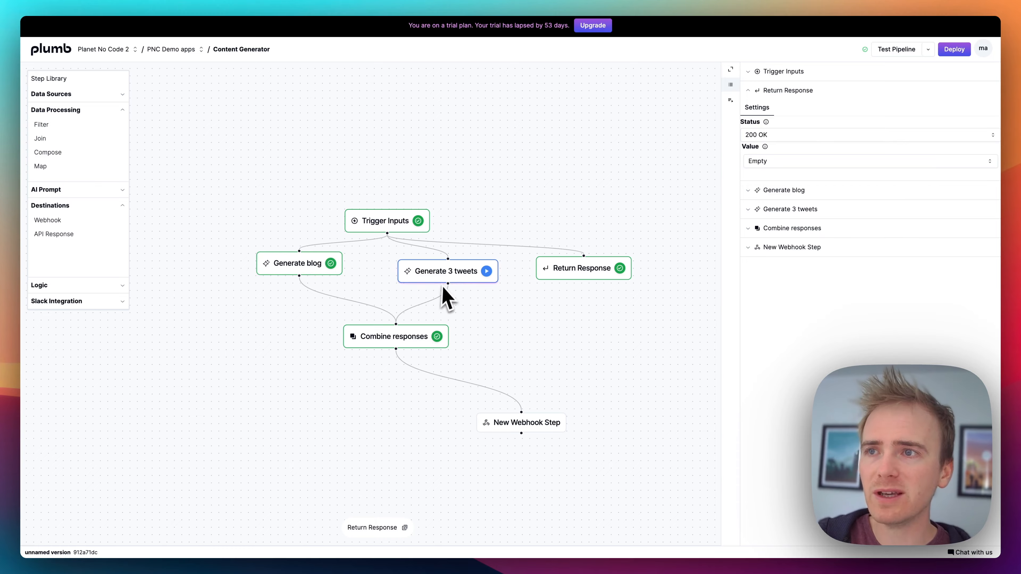
Step: Set the HTTP method of the New Webhook Step to POST
click(487, 421)
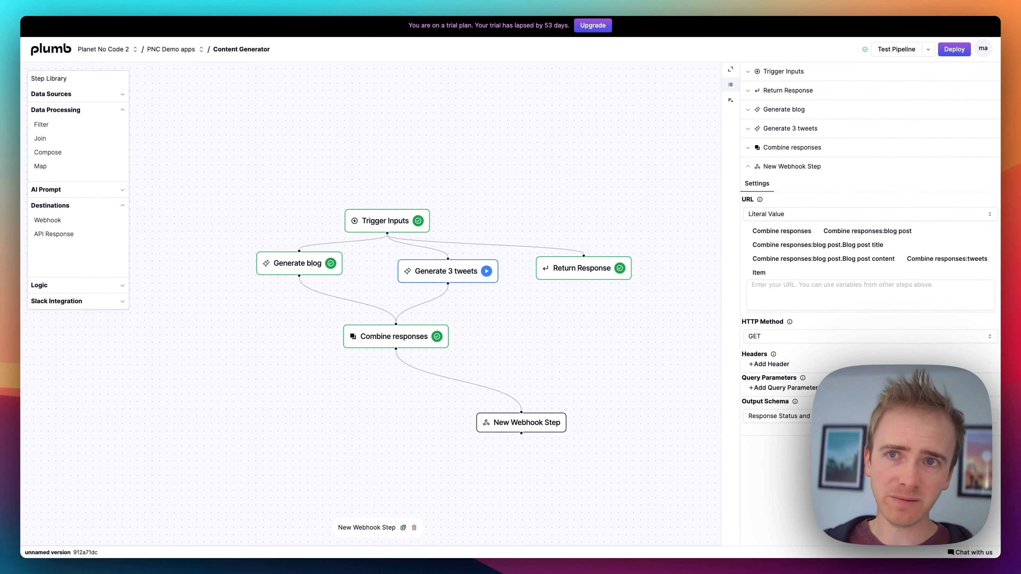
click(807, 338)
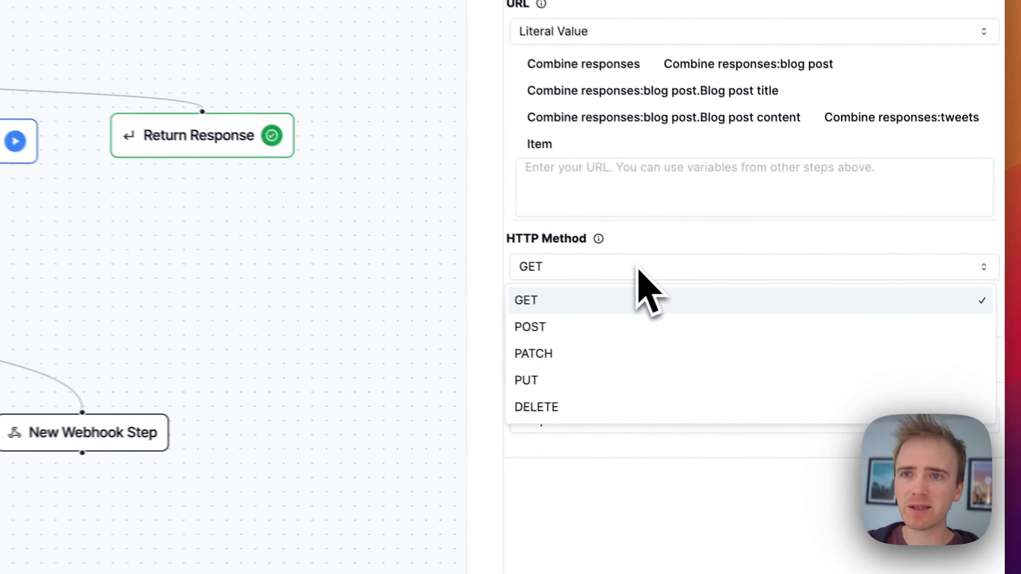
click(584, 321)
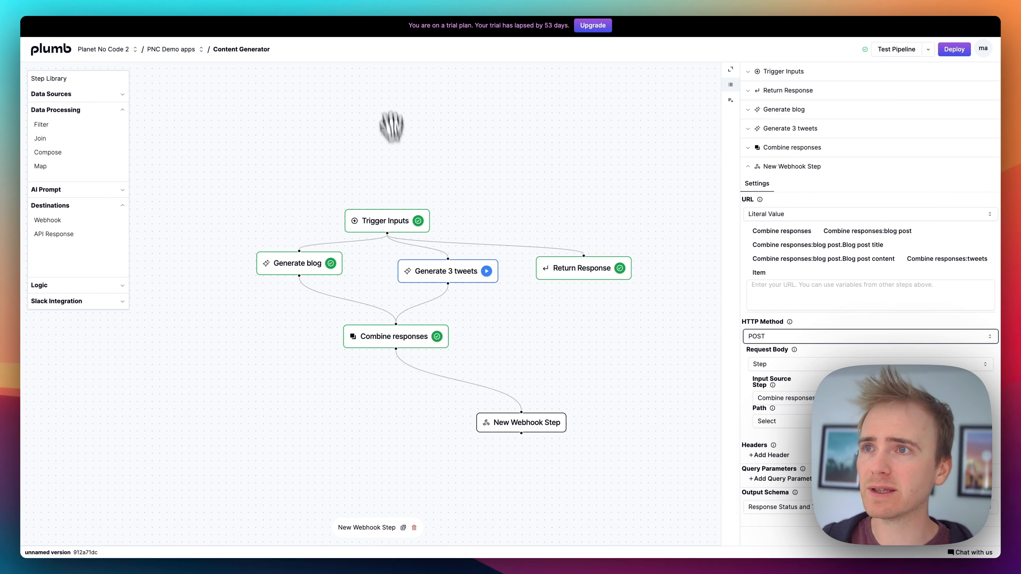
Step: Add an input named "unique id" to the Trigger Inputs step
click(390, 221)
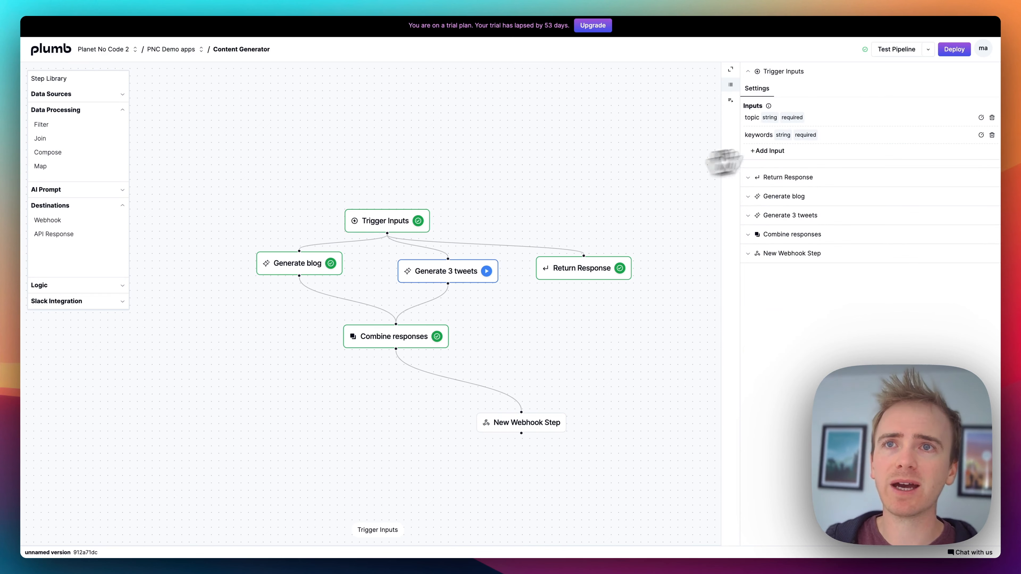
click(772, 151)
text(unique id)
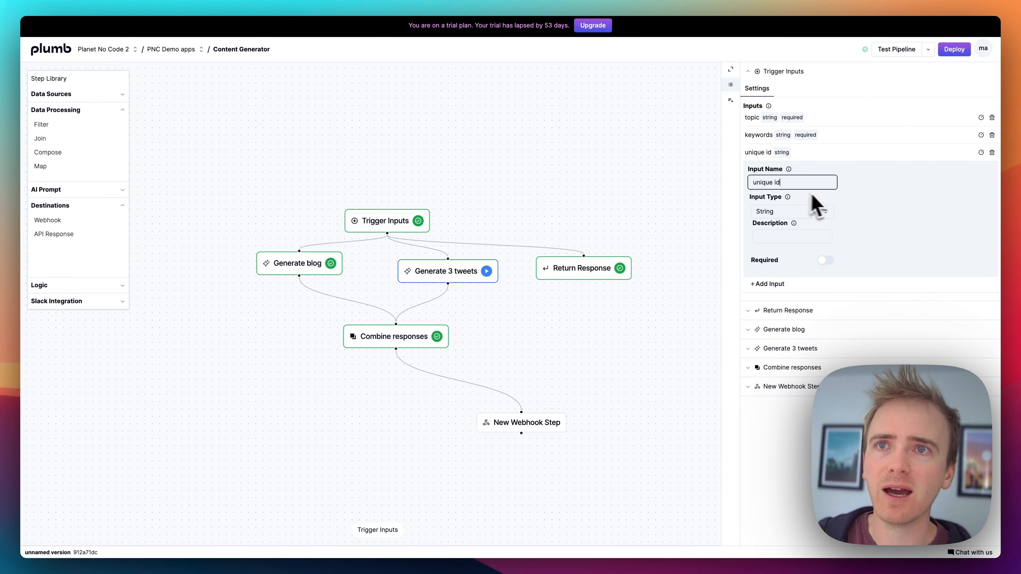
click(853, 205)
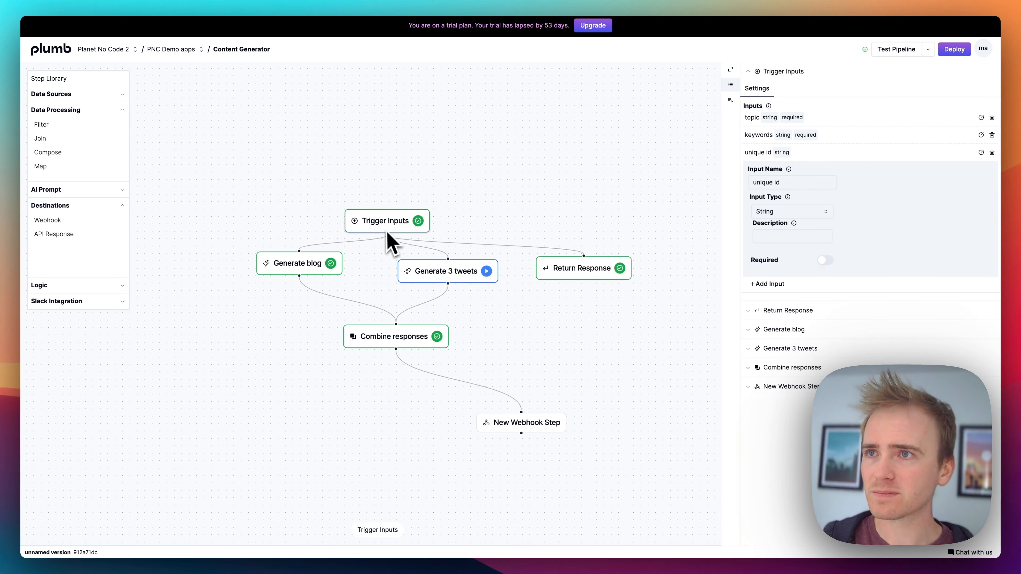
Step: Connect Trigger Inputs to the New Webhook Step and open the webhook step's settings
drag(387, 233, 526, 422)
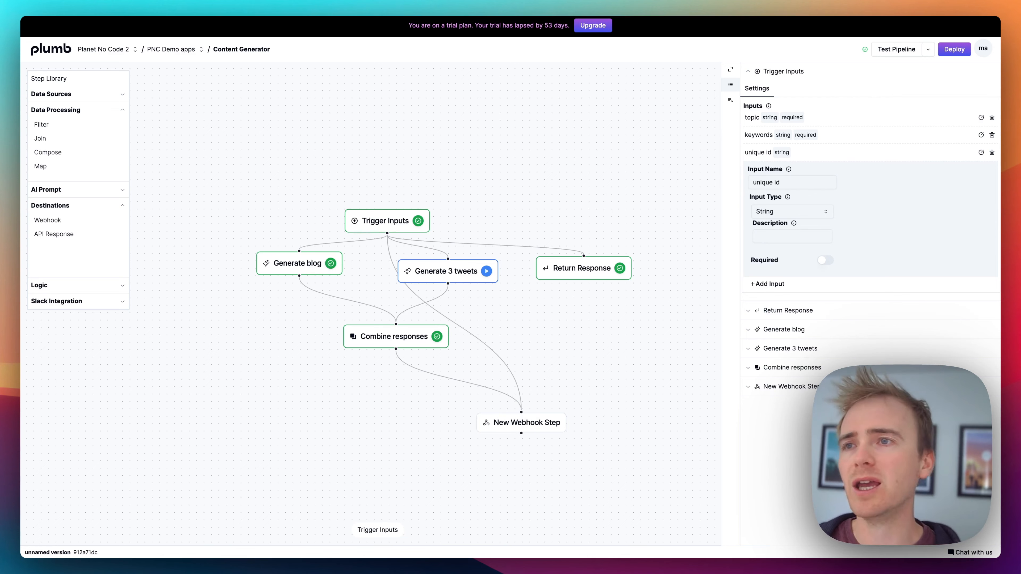
click(530, 422)
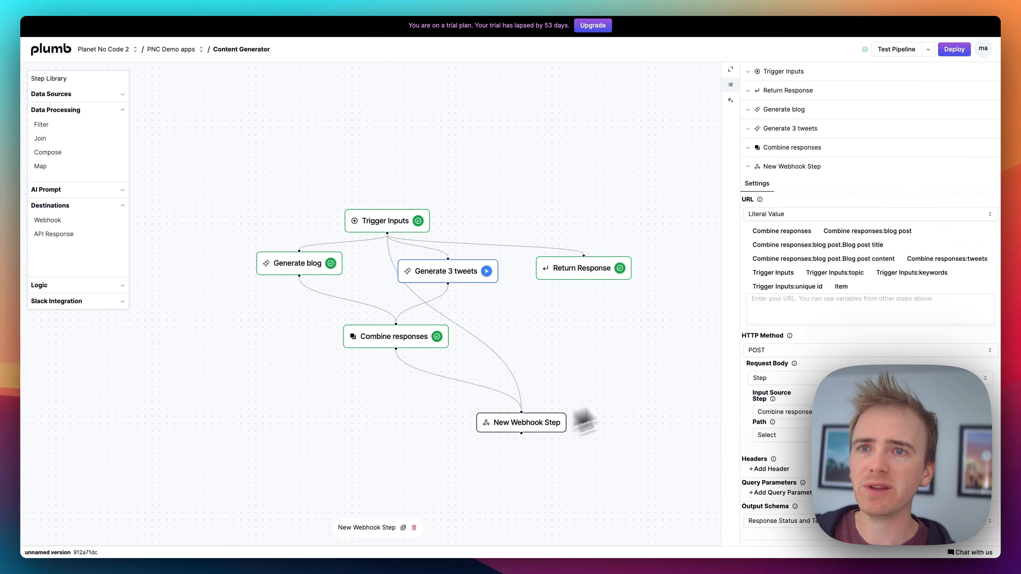